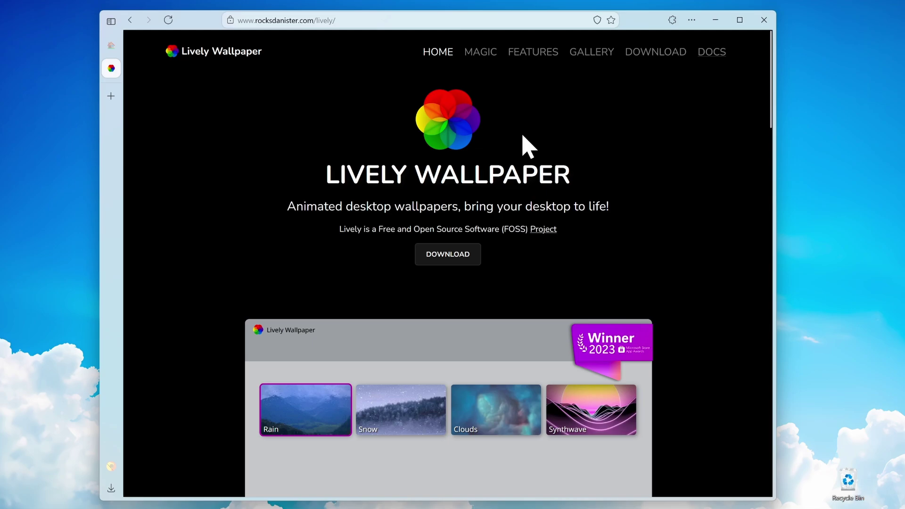
Open the download options for the Lively Wallpaper app on its website
click(466, 257)
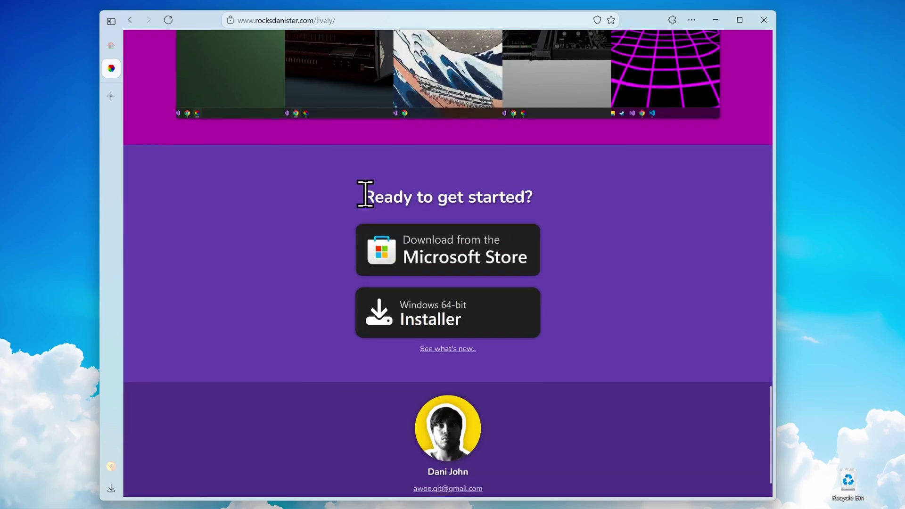
drag(365, 195, 564, 200)
click(564, 200)
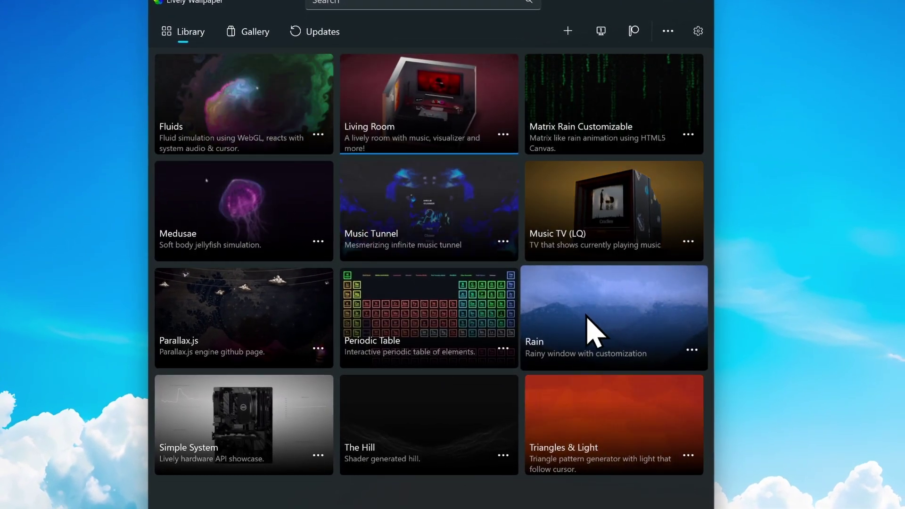
Open the customisation settings of the Rain wallpaper and raise its Speed slightly
click(692, 350)
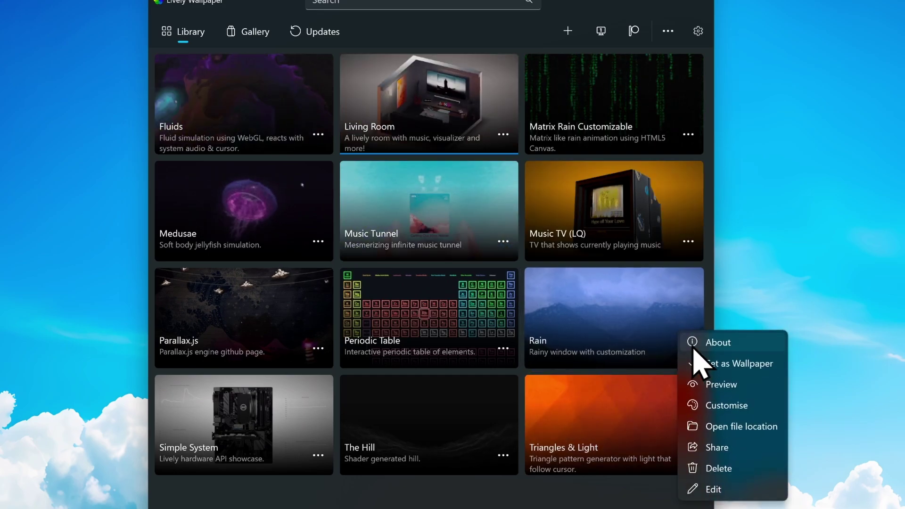
click(726, 406)
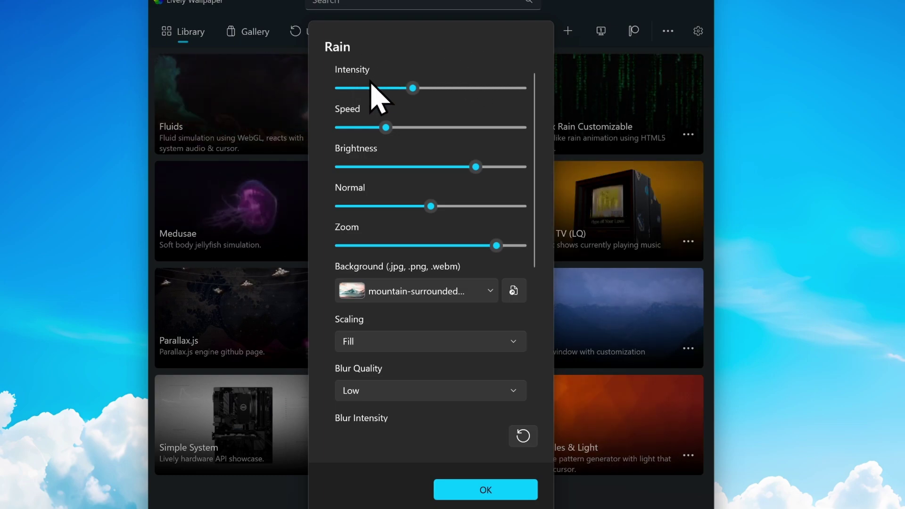
drag(394, 126, 399, 132)
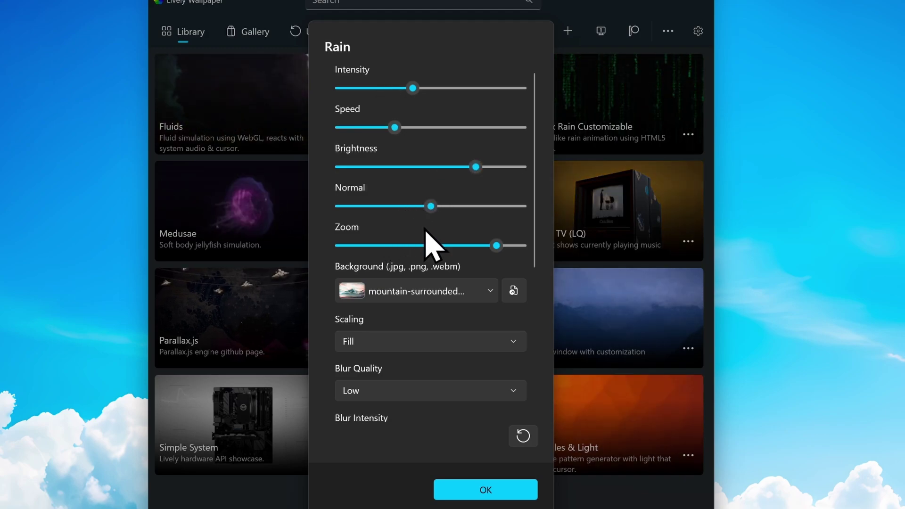
Review the Rain wallpaper's background images and remaining effect options, and close its customisation settings
click(487, 289)
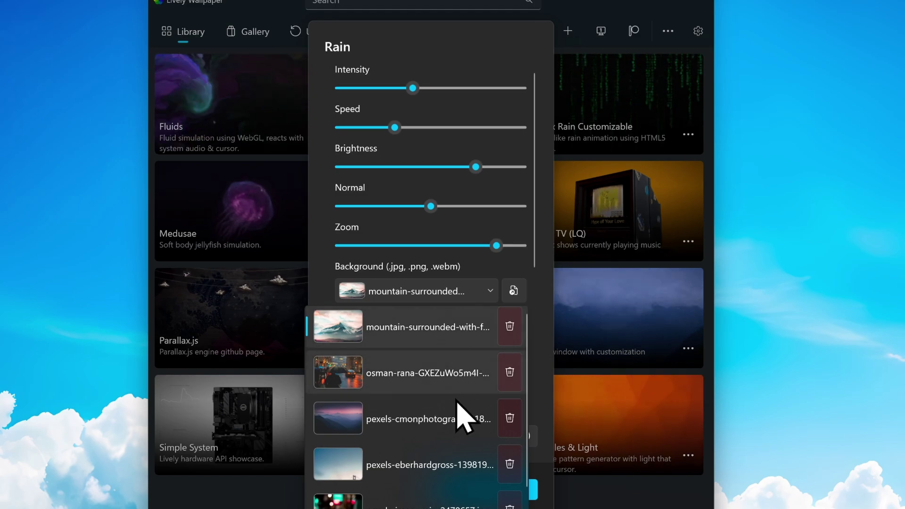
scroll(460, 431, down, 1)
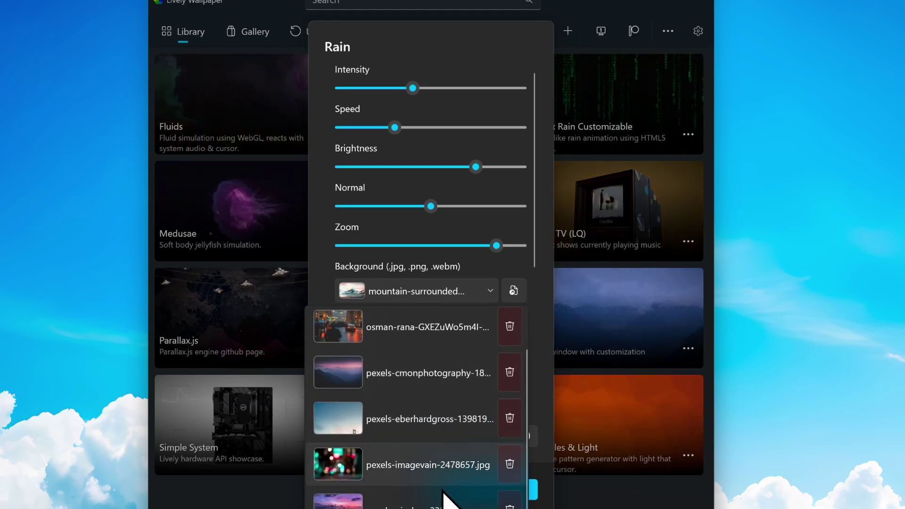
scroll(434, 186, down, 3)
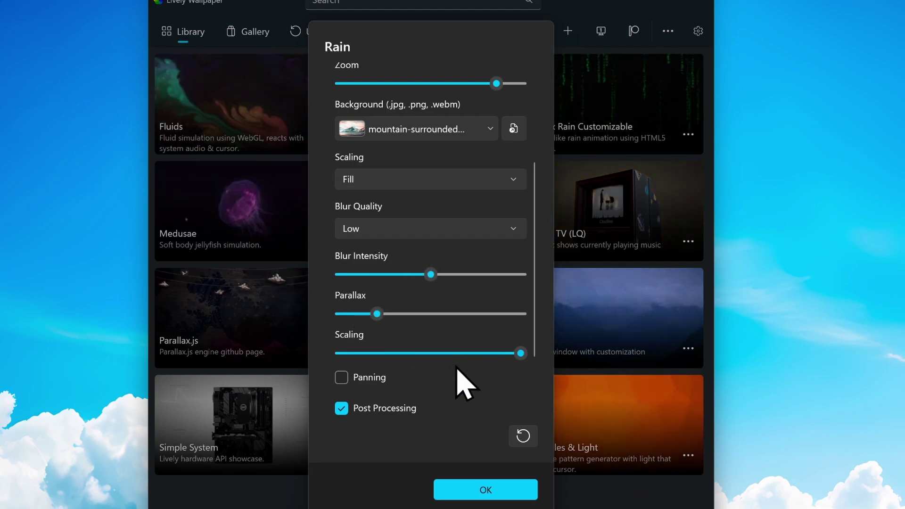
scroll(462, 396, down, 2)
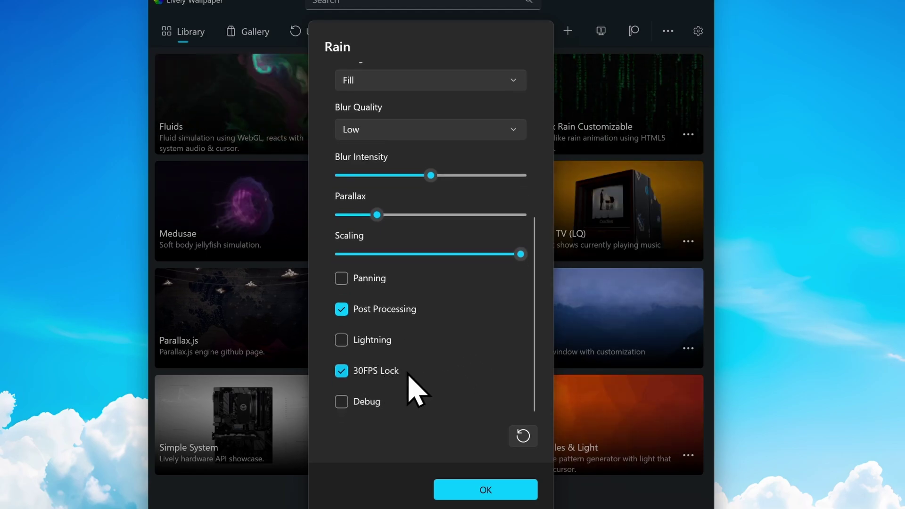
scroll(454, 338, up, 5)
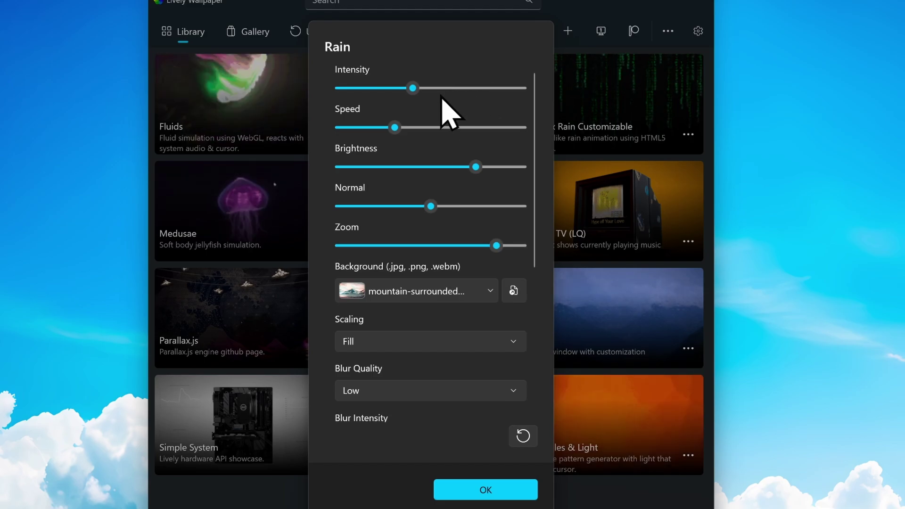
click(499, 490)
Review the Living Room wallpaper's customisation options, keeping jellyfish.jpg as the picture frame image
click(503, 134)
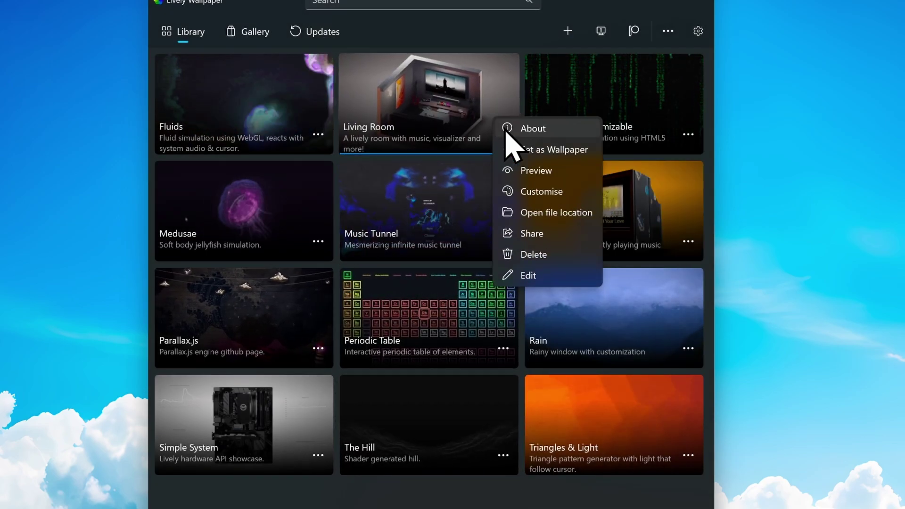
click(553, 191)
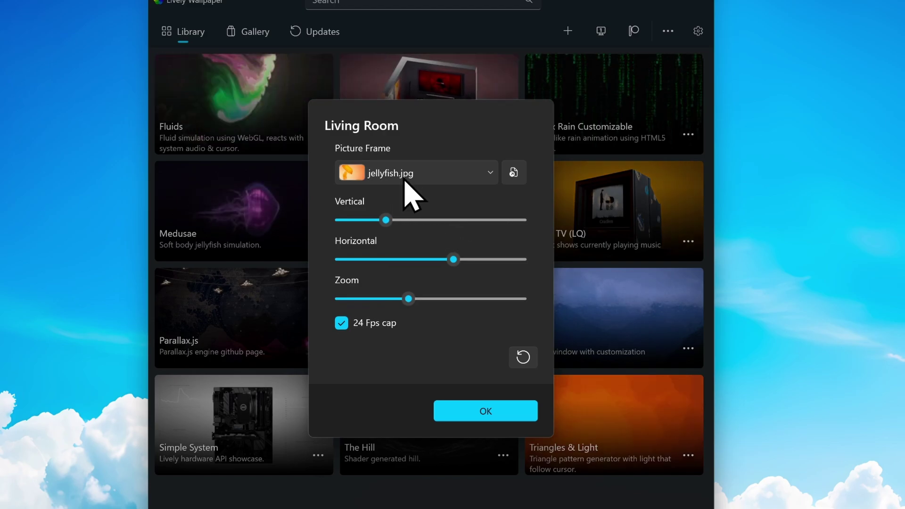
click(464, 170)
click(470, 210)
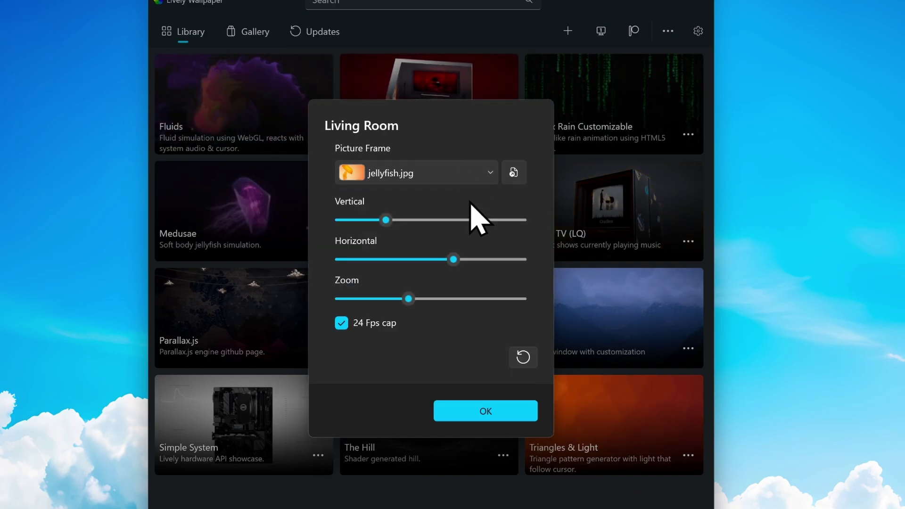
click(490, 413)
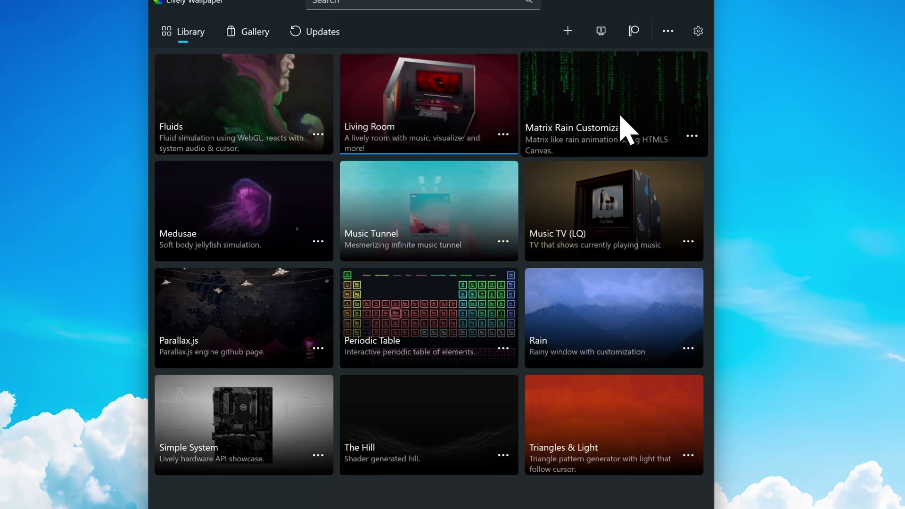
Return to the wallpaper library and bring up the screensaver settings of the display chooser
click(278, 27)
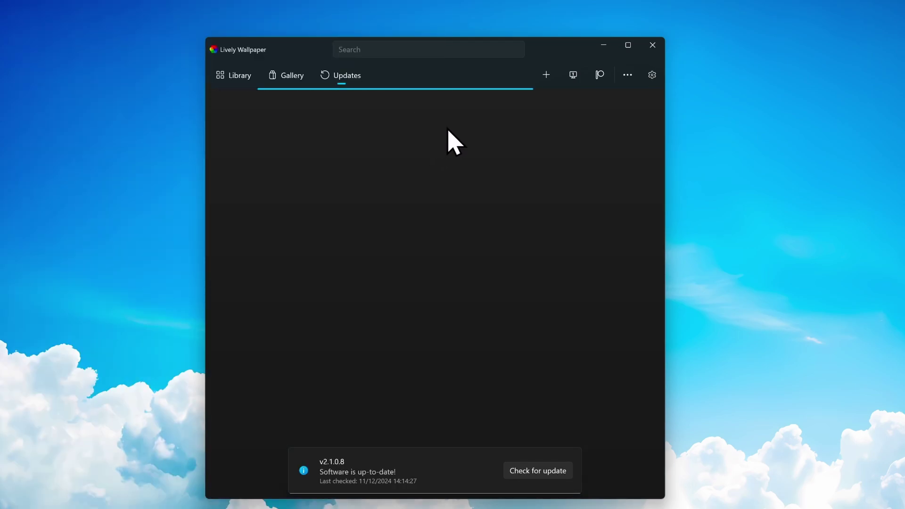
click(239, 74)
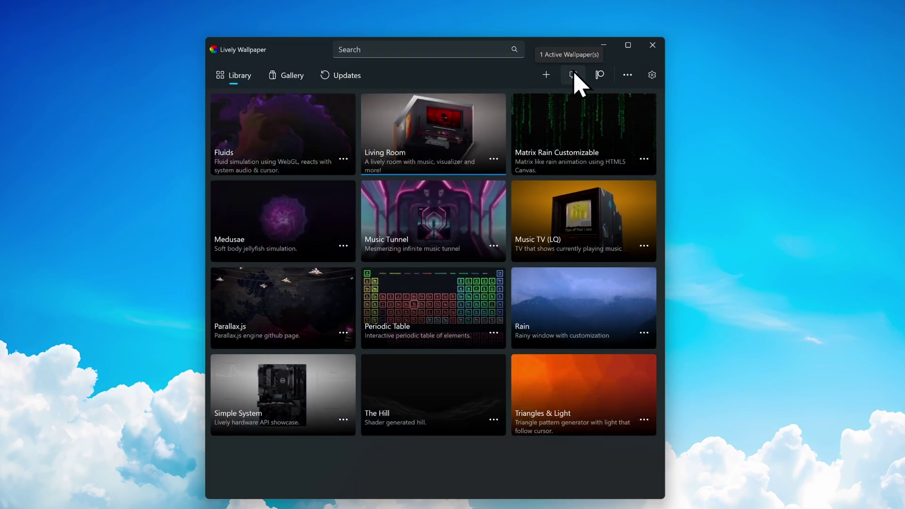
click(573, 74)
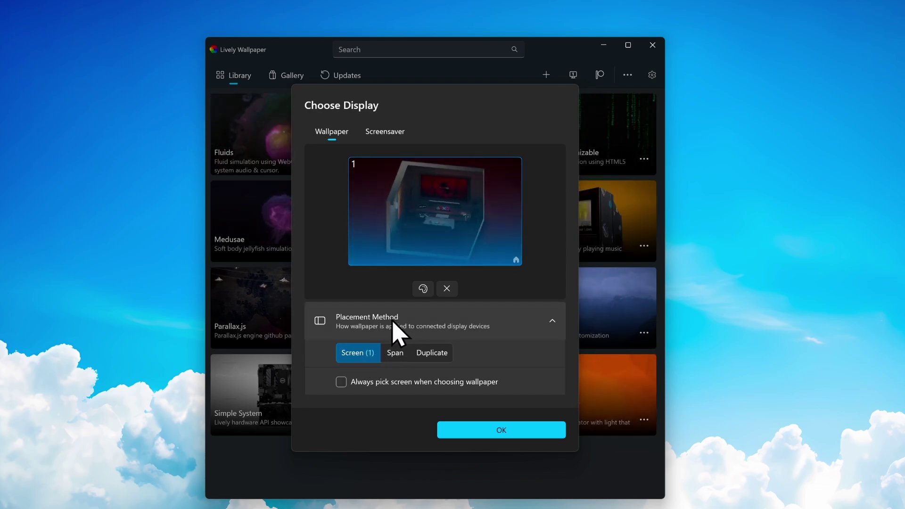
click(383, 133)
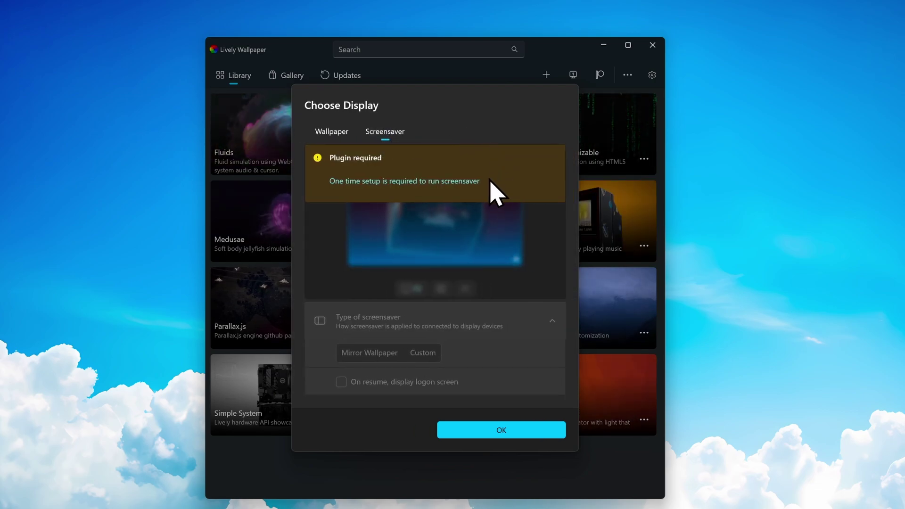
Open the screensaver setup guide from the plugin notice and save lively_screen_saver.zip from its instructions
click(452, 181)
scroll(453, 217, up, 3)
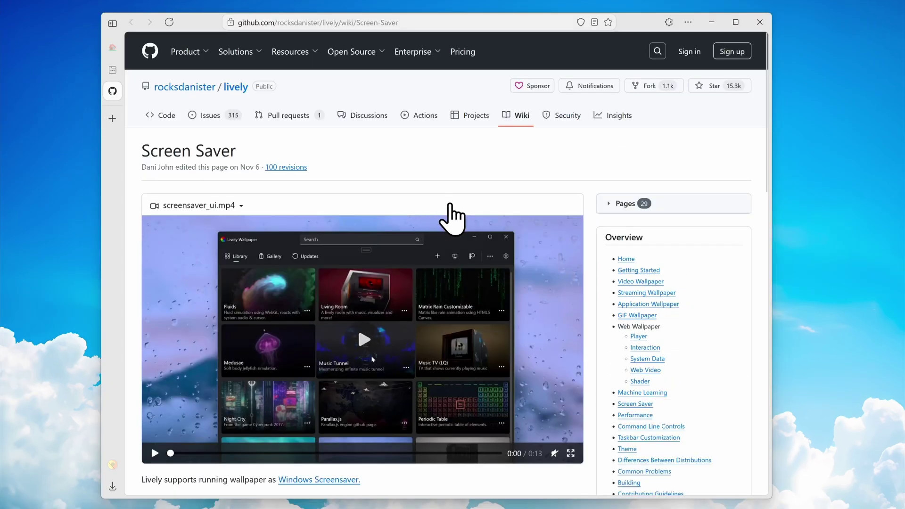
scroll(410, 279, down, 3)
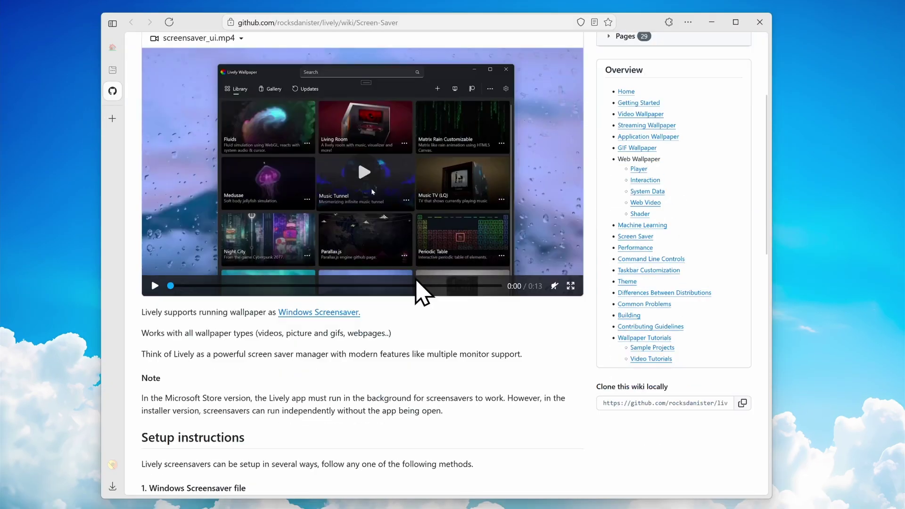
scroll(353, 332, down, 6)
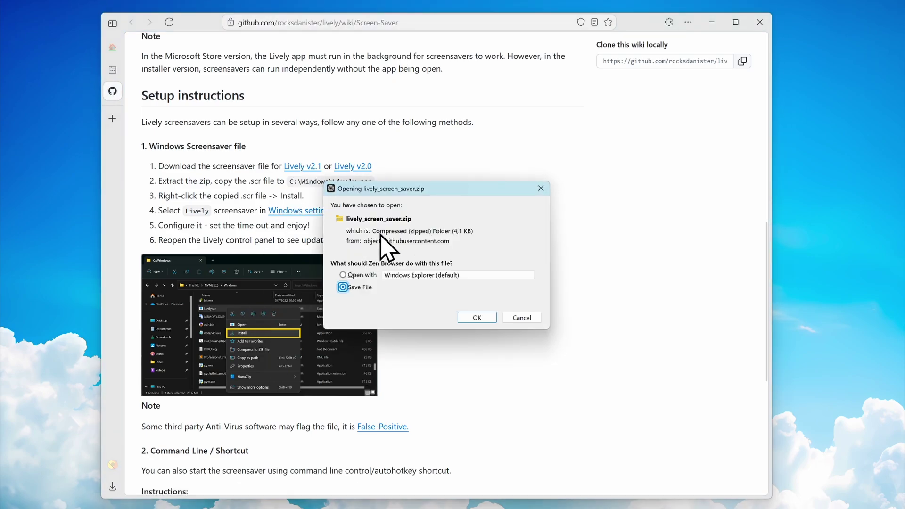
click(486, 319)
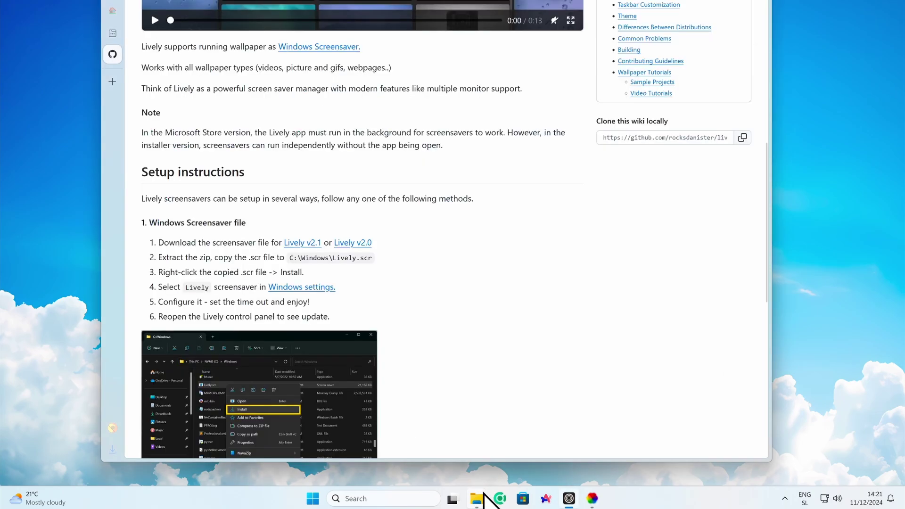
Copy the Lively screen saver file from the extracted lively_screen_saver folder in File Explorer
mouse_move(478, 498)
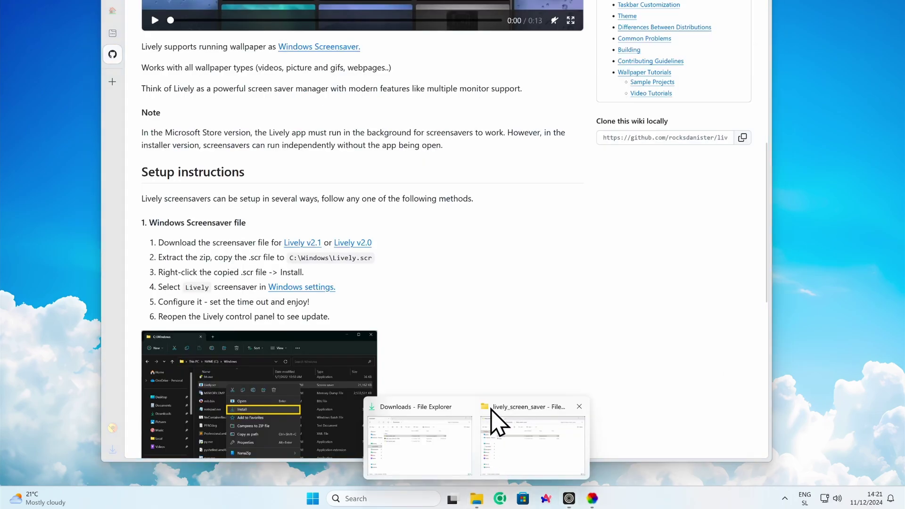
click(495, 419)
click(312, 191)
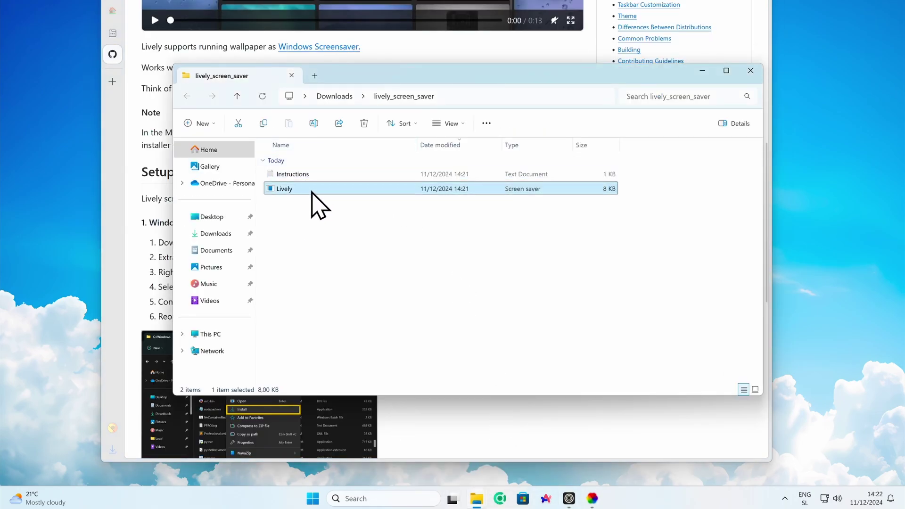
right_click(312, 191)
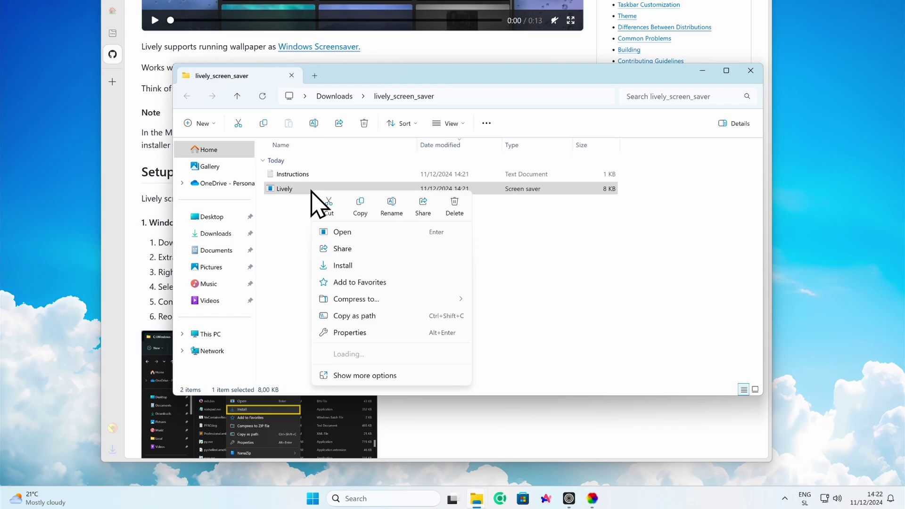
click(366, 214)
Paste the Lively screen saver file into C:\Windows, granting administrator permission for the copy
click(225, 334)
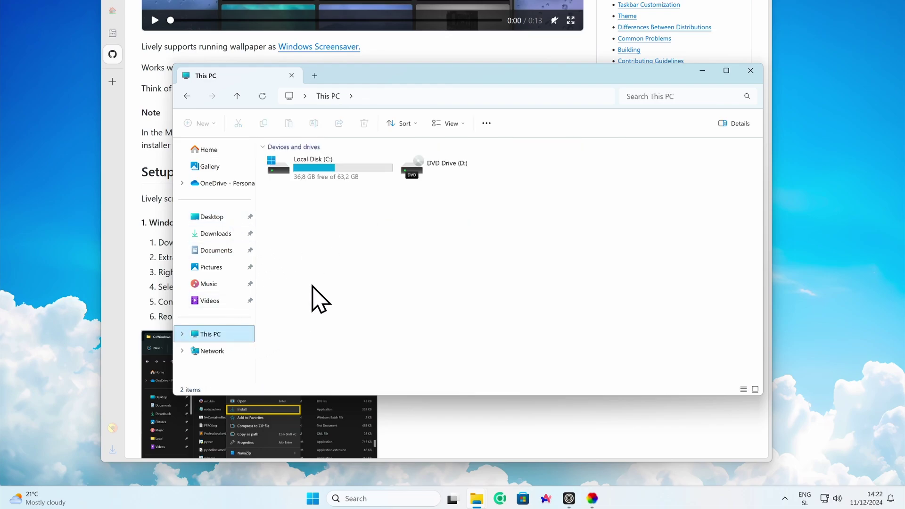
double_click(325, 172)
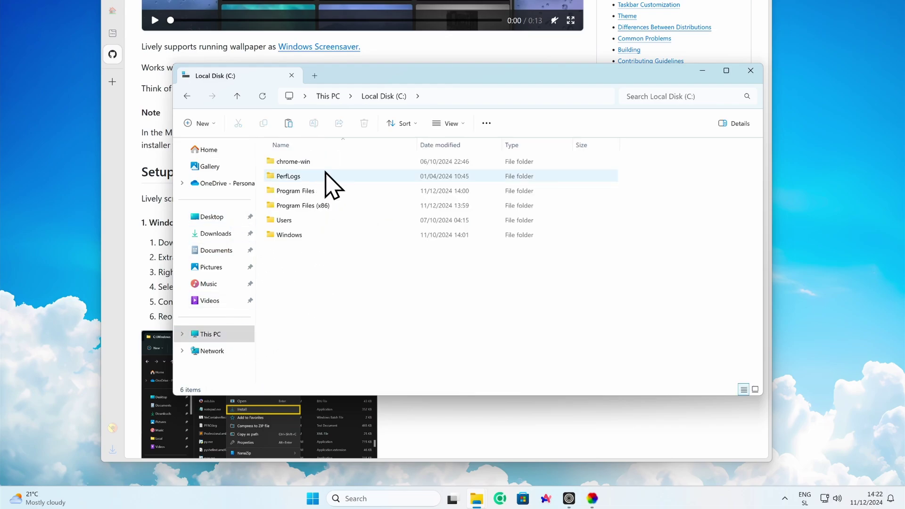
click(318, 235)
double_click(318, 235)
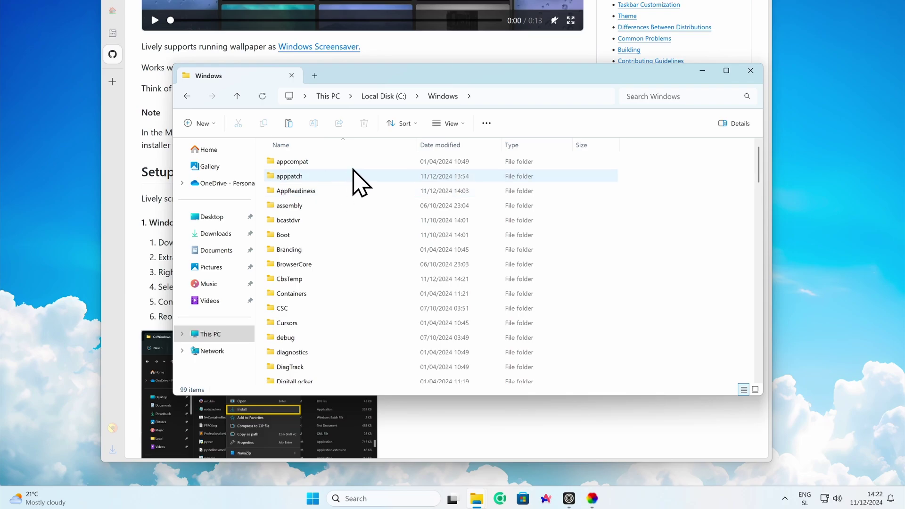
click(290, 123)
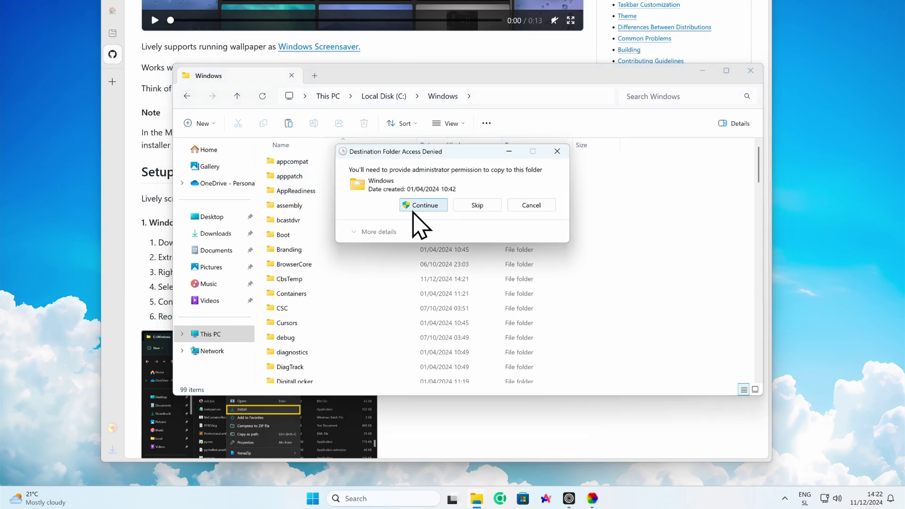
click(423, 205)
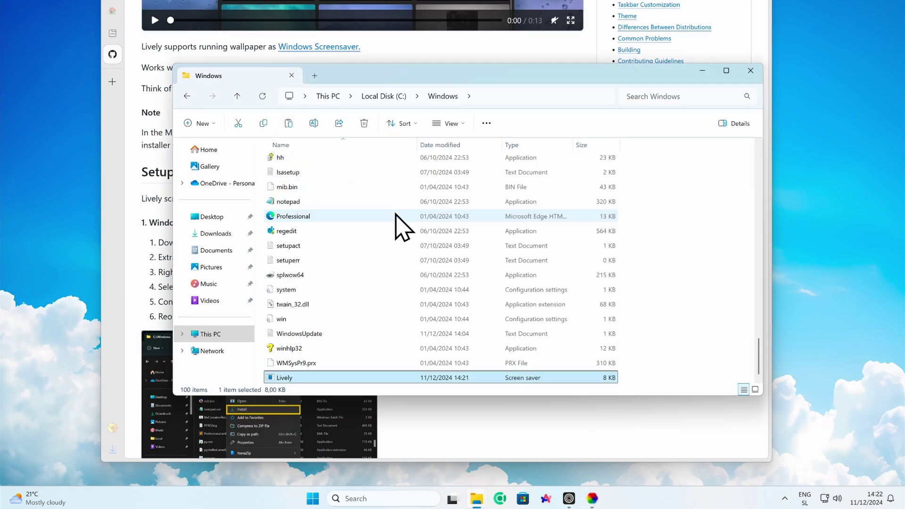
Install the copied Lively screen saver, apply Lively as the Windows screen saver, and close the folder window
right_click(306, 378)
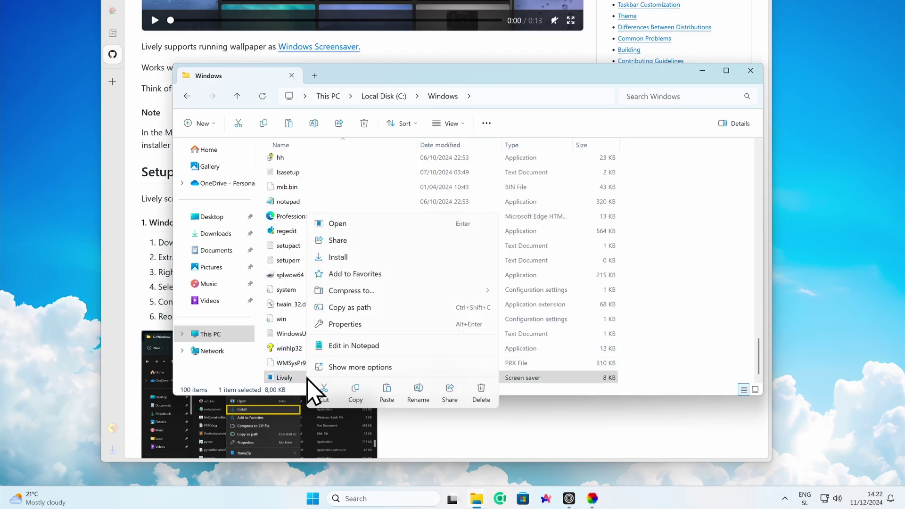
click(362, 258)
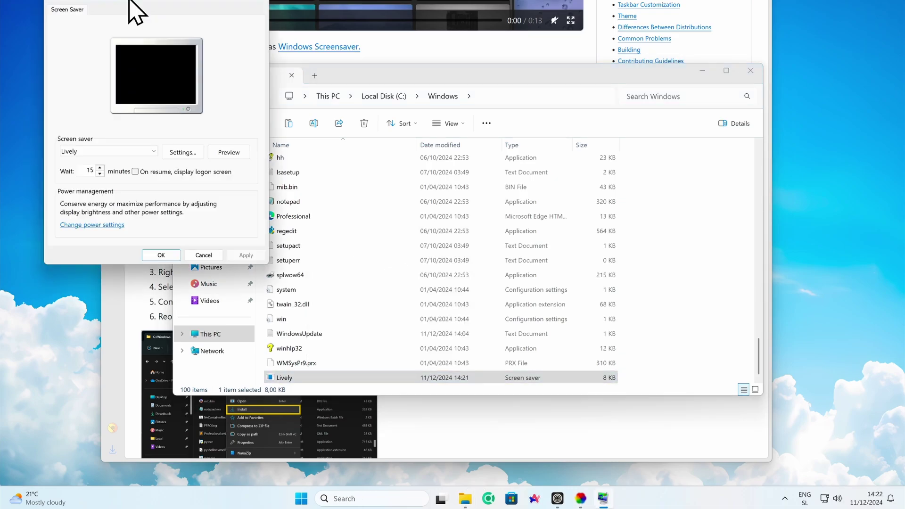
drag(128, 5, 397, 43)
click(384, 195)
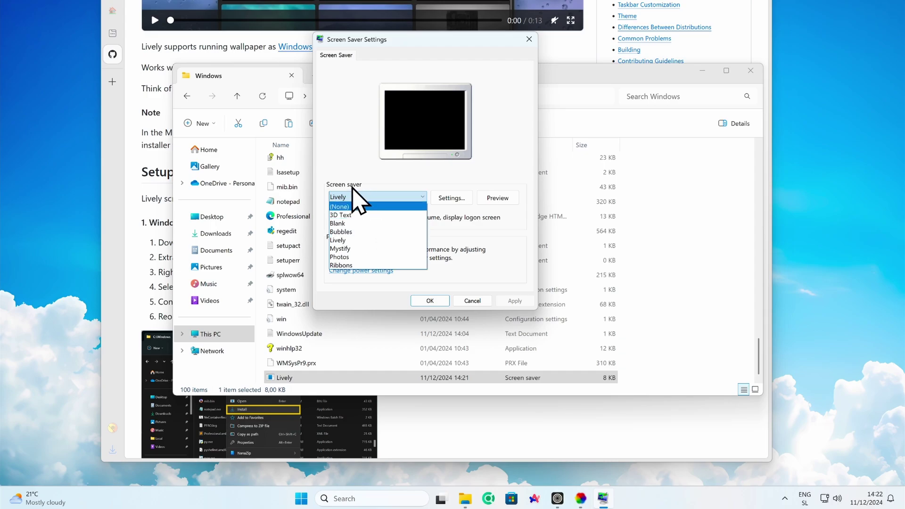
click(358, 240)
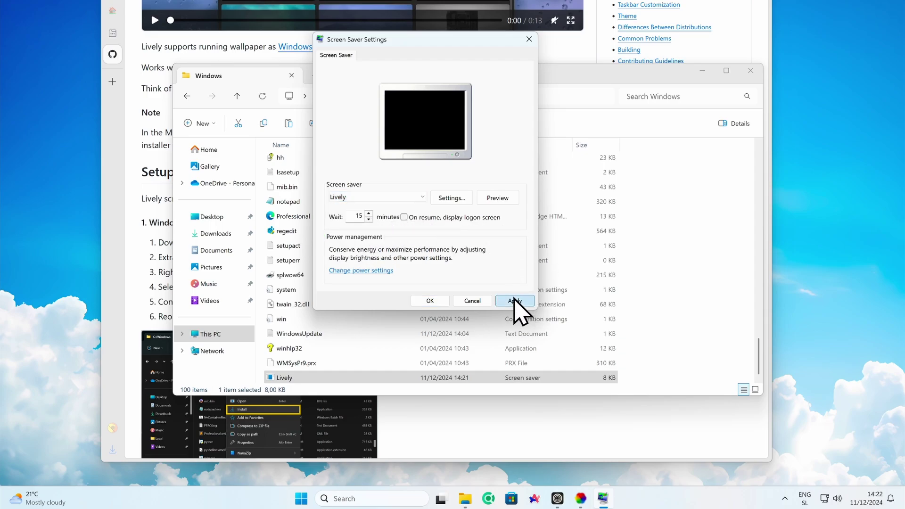
click(430, 301)
click(751, 70)
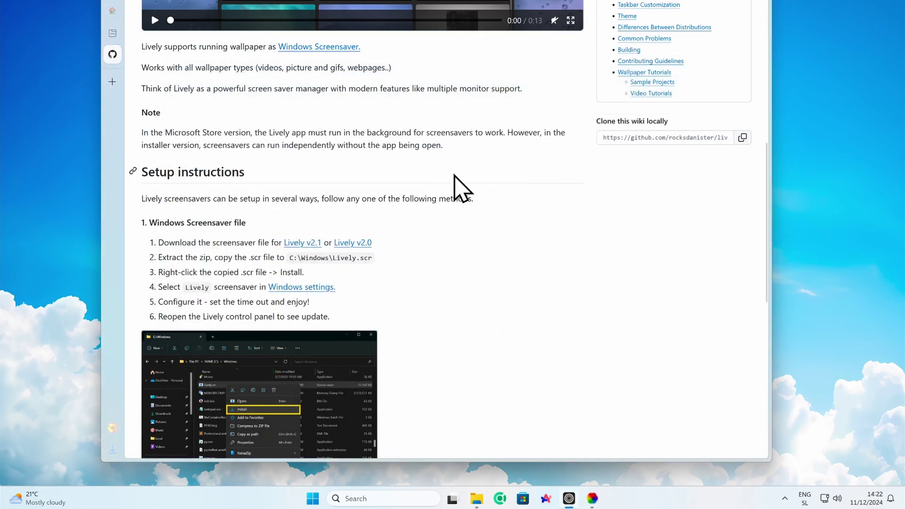
Read the Windows screensaver file instructions on the wiki and view the screensaver options in Lively's display chooser
scroll(458, 208, down, 5)
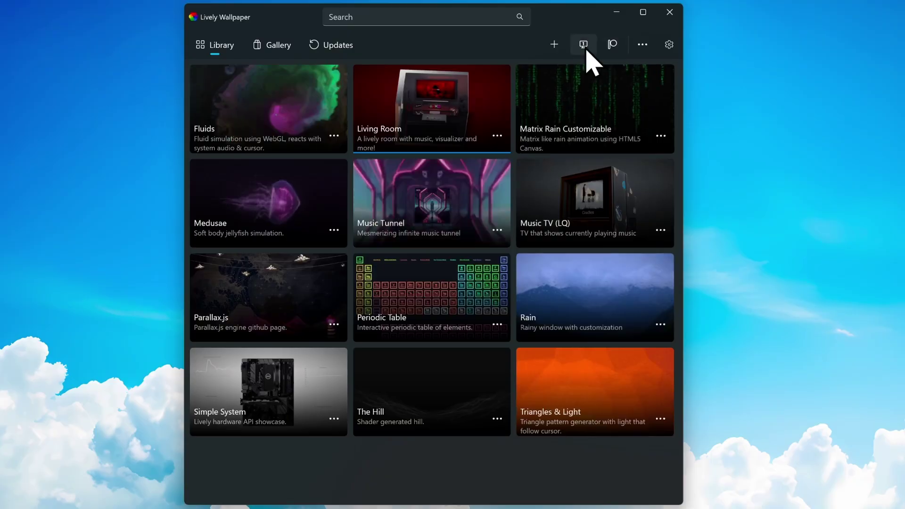
click(584, 44)
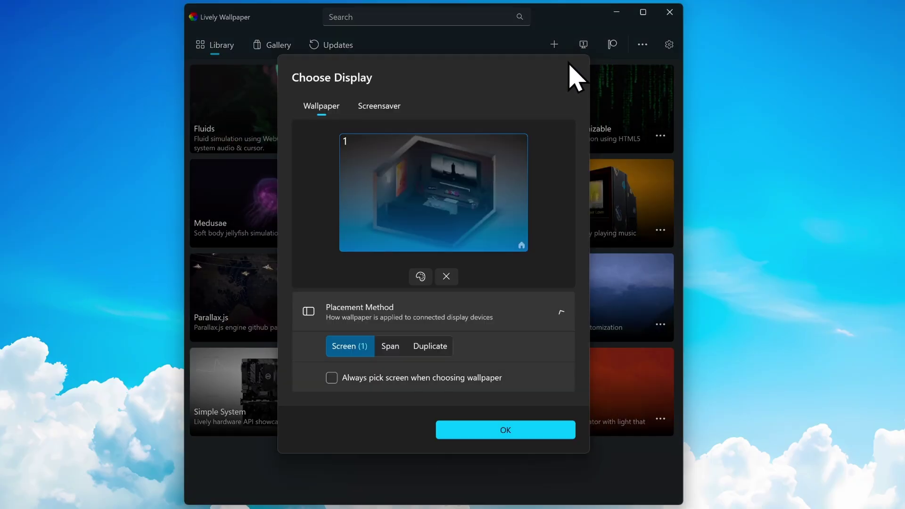
click(387, 111)
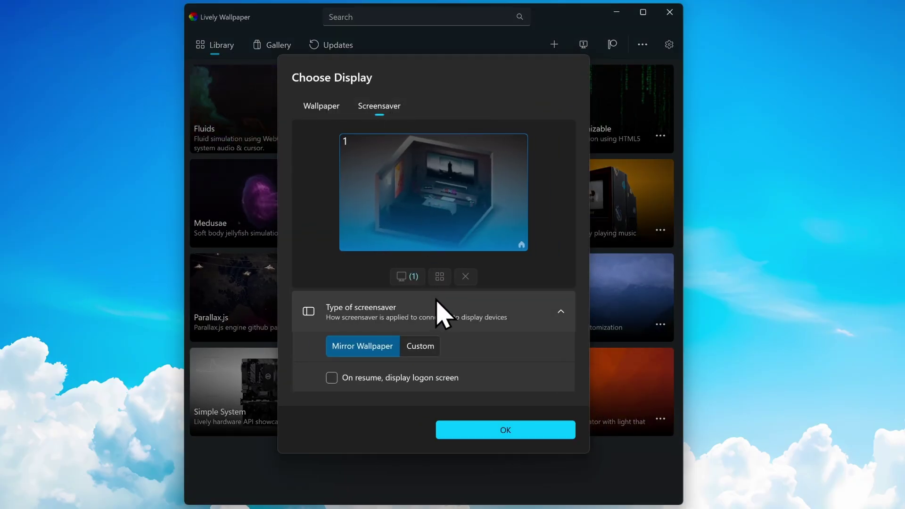
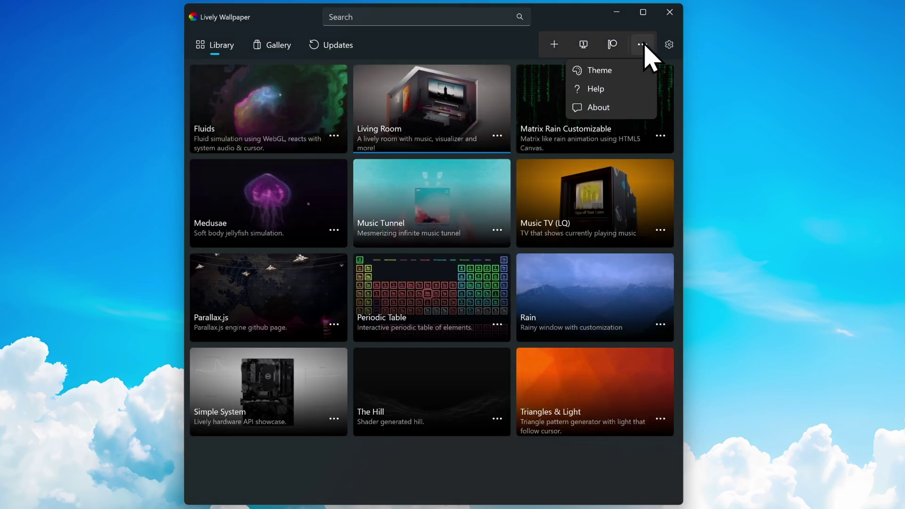
Apply the Gradient theme to the Lively interface
click(624, 75)
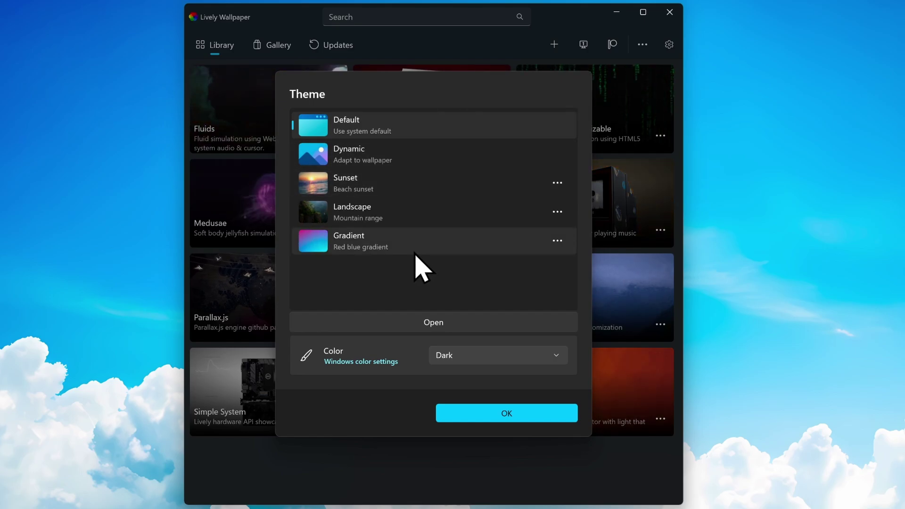
click(386, 245)
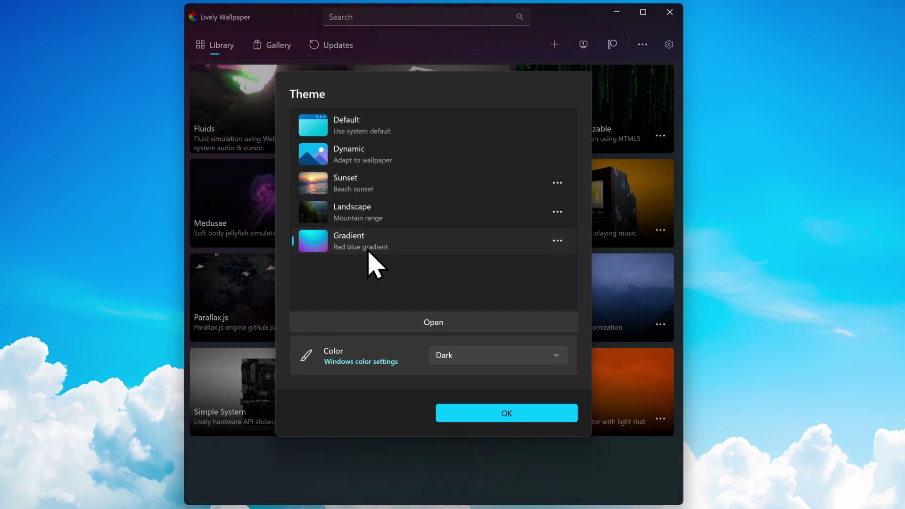
click(501, 414)
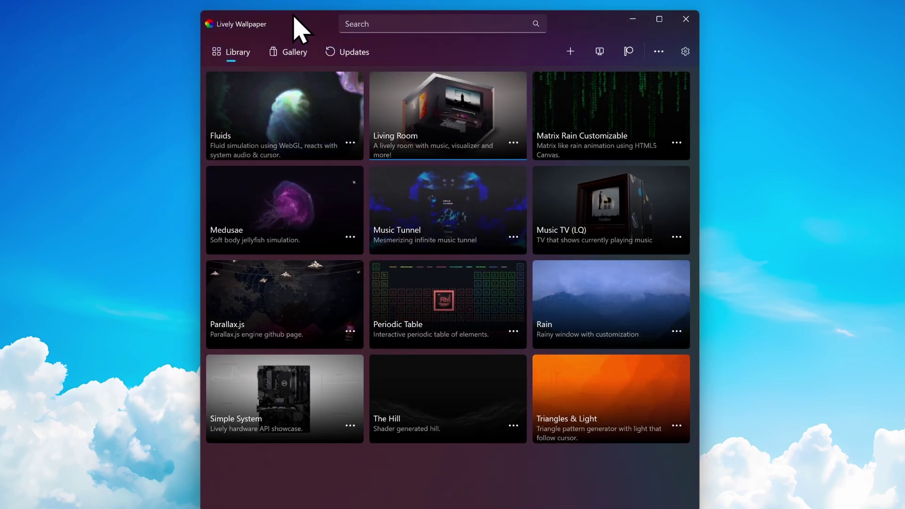
Review Lively's General, Performance, Wallpaper and System settings, and return to the library
click(686, 51)
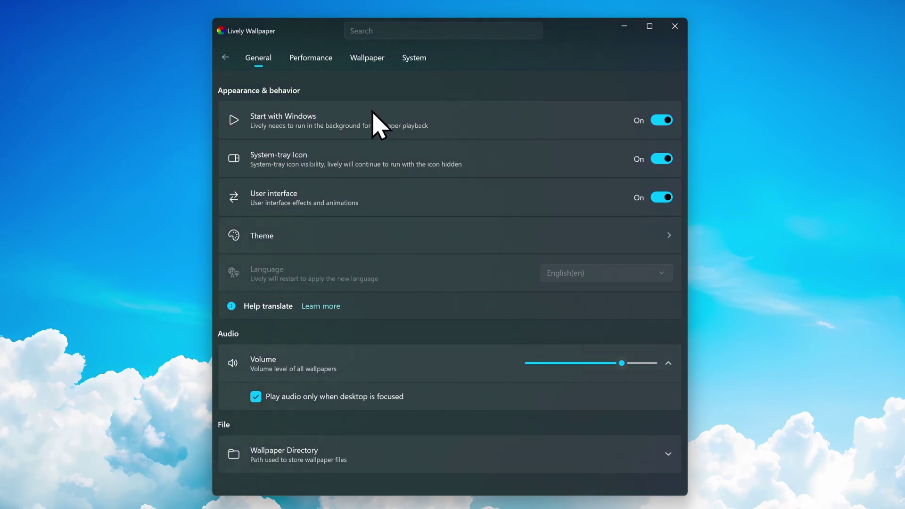
click(314, 62)
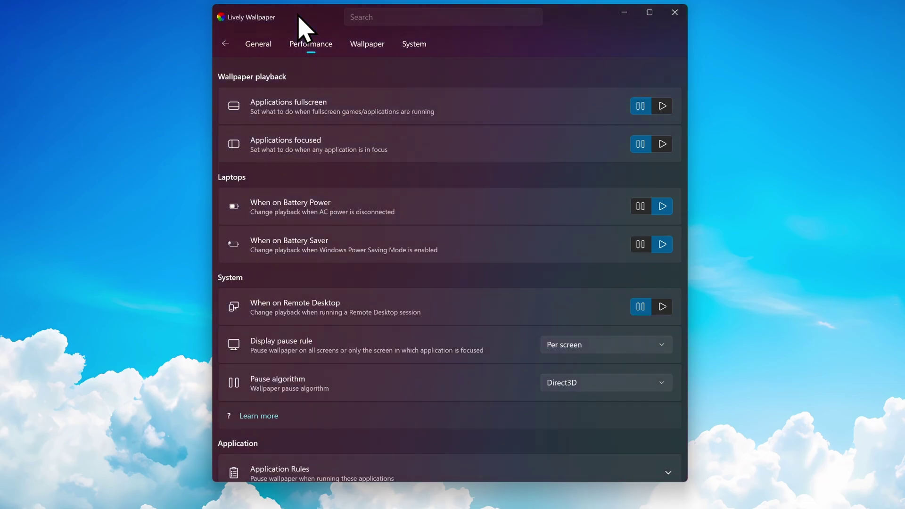
click(371, 52)
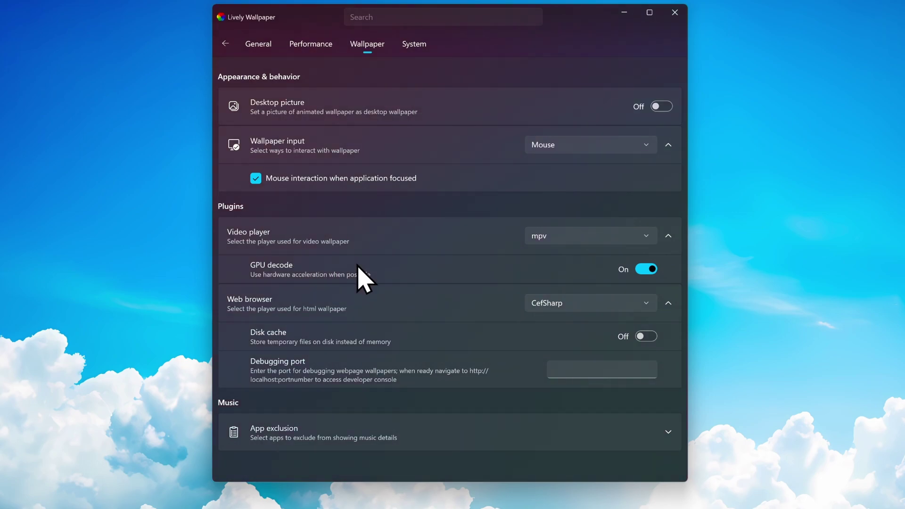
click(425, 52)
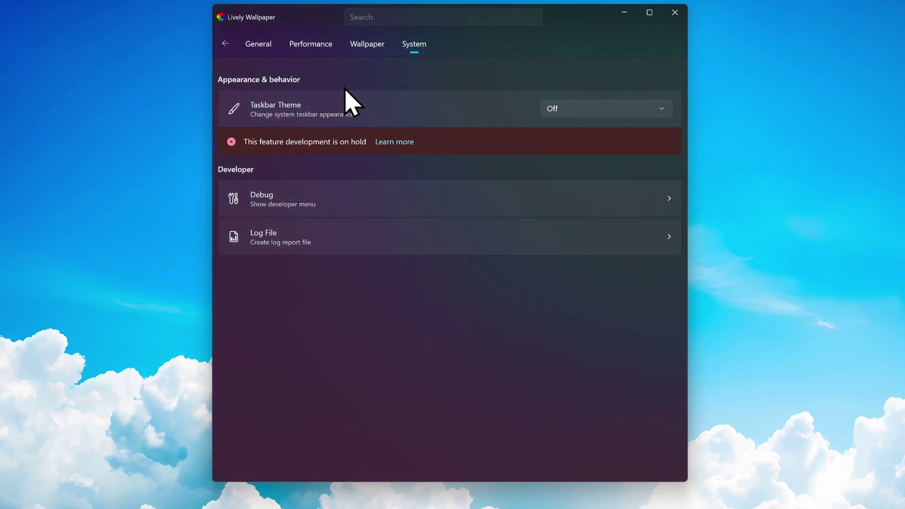
click(258, 51)
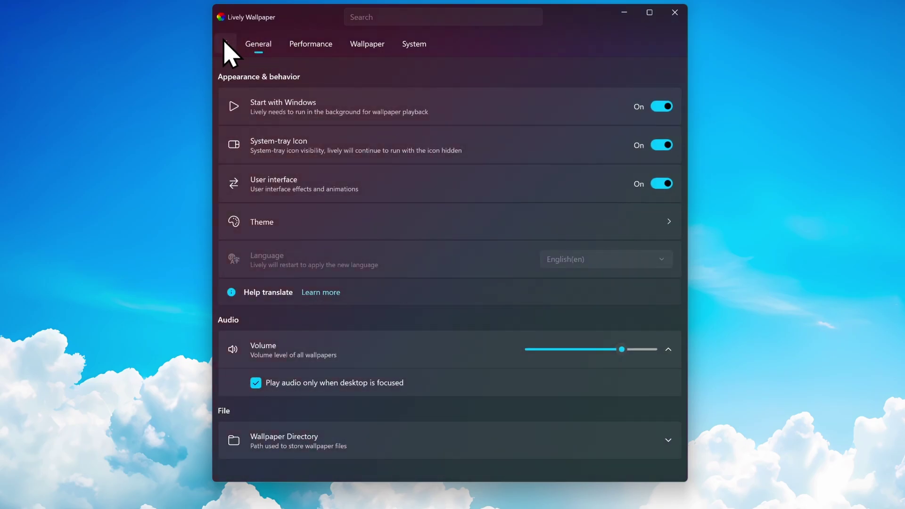
click(224, 42)
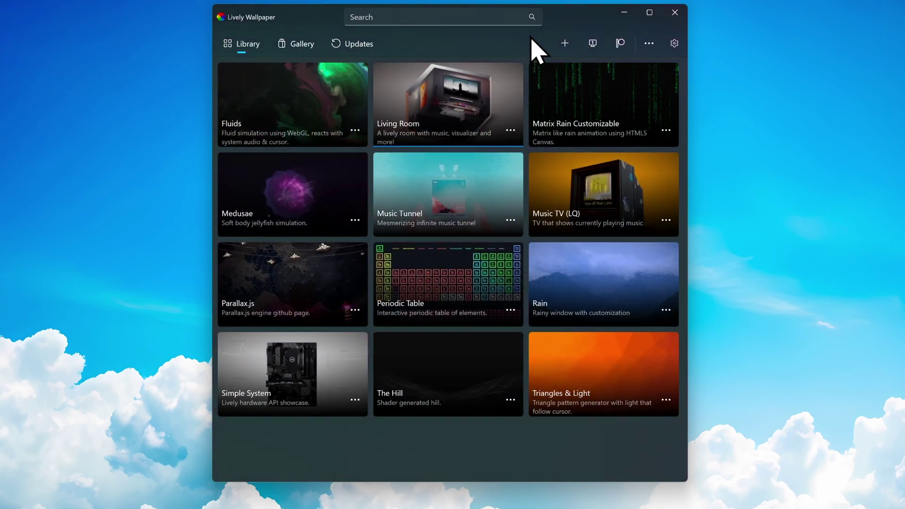
Create an AI depth wallpaper from the clouds image with the advanced dynamic wallpaper option
click(565, 43)
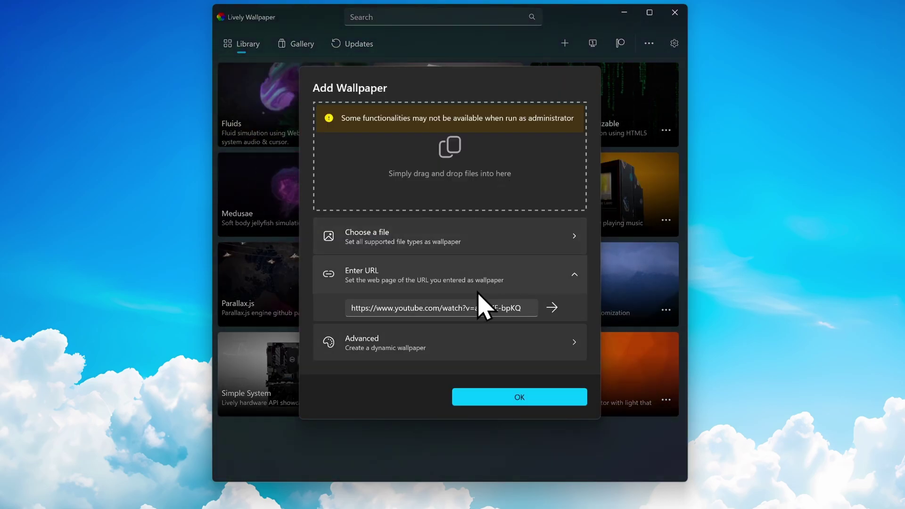
click(431, 345)
click(399, 155)
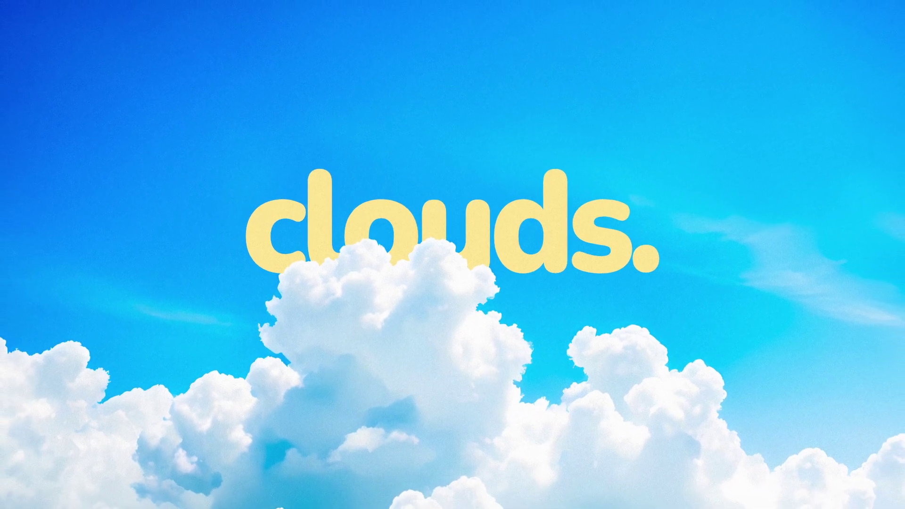
click(537, 287)
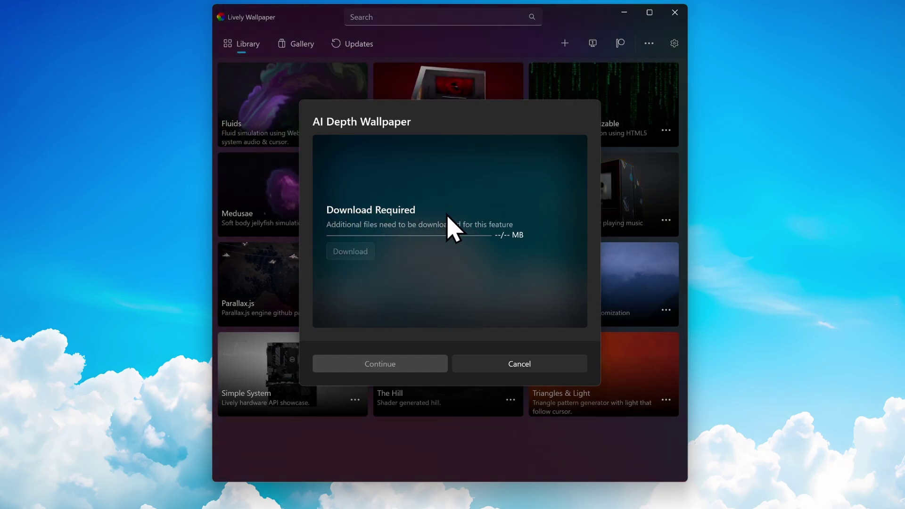
click(397, 362)
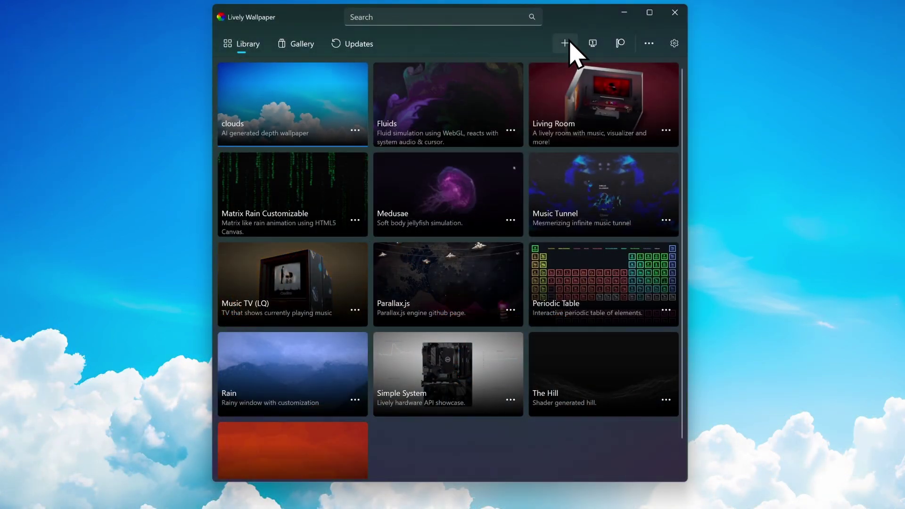
Open the Add Wallpaper dialog and copy the link of the "WINDMILLS - 12 Hours Live Wallpaper" video from YouTube's live wallpaper results
click(567, 43)
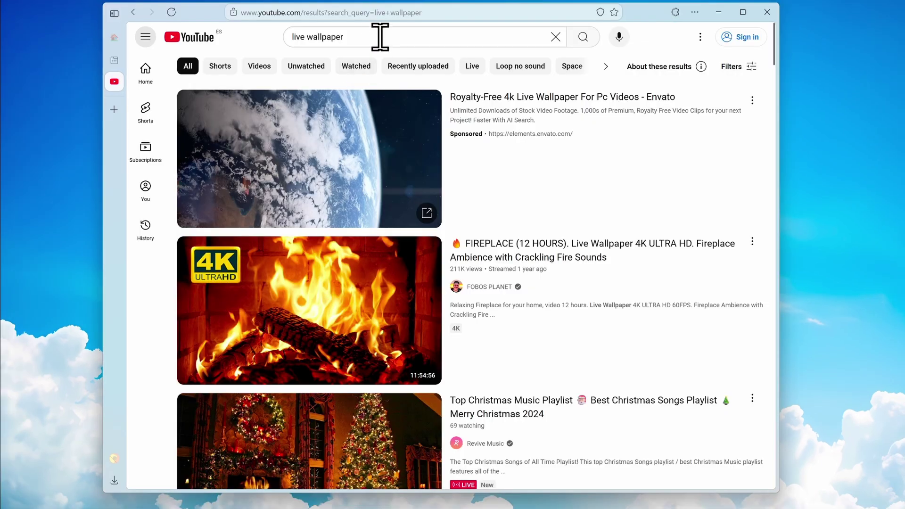
click(379, 37)
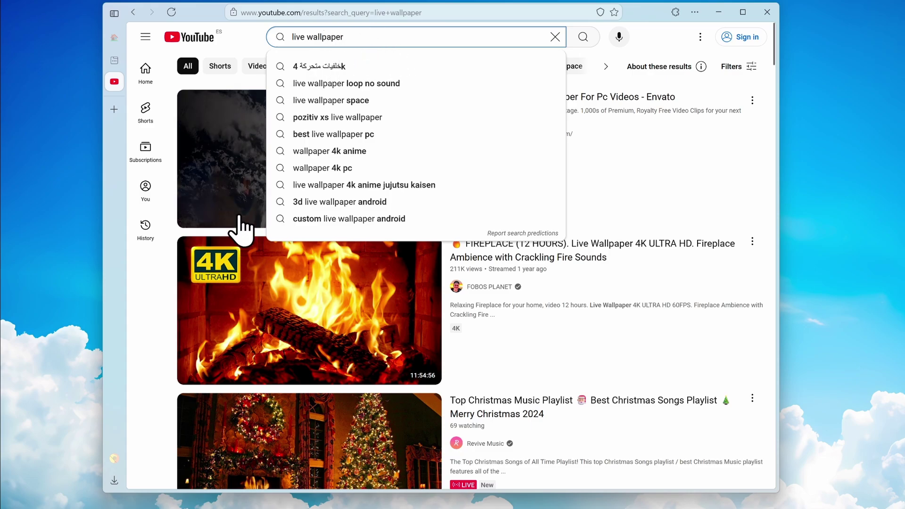
scroll(561, 332, down, 12)
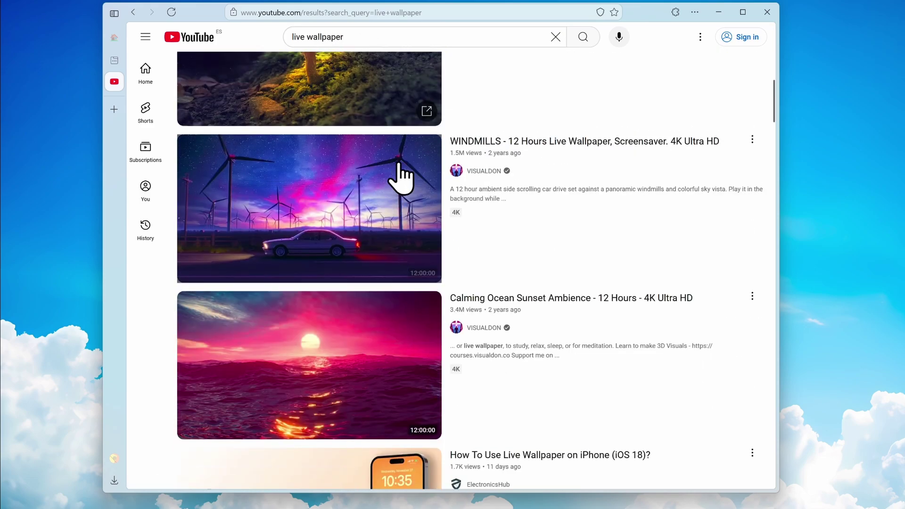
right_click(472, 141)
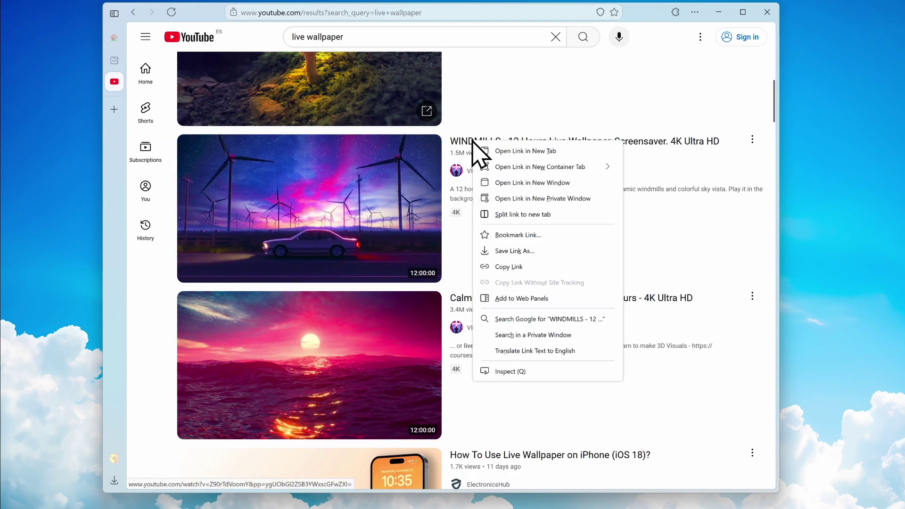
click(515, 267)
Switch back to Lively, add the copied YouTube link as a URL wallpaper, and preview it from the library
click(598, 504)
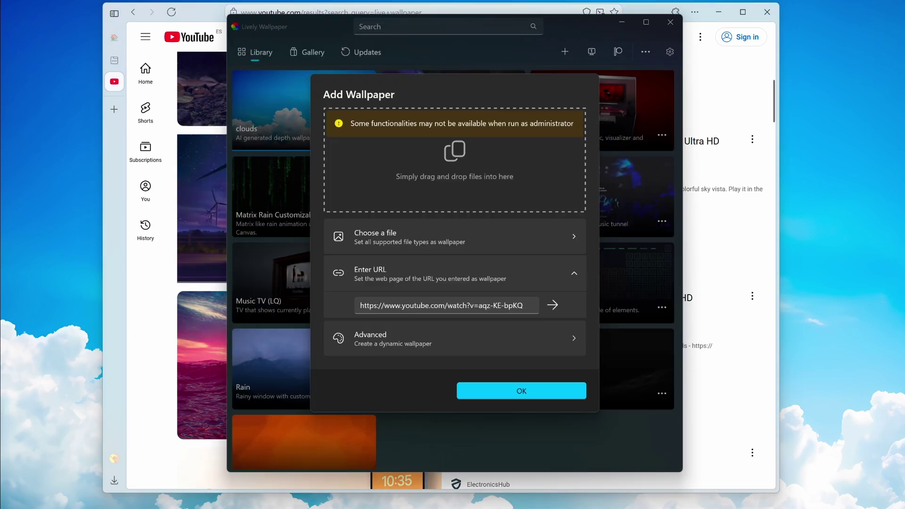
click(496, 301)
key(ctrl+a)
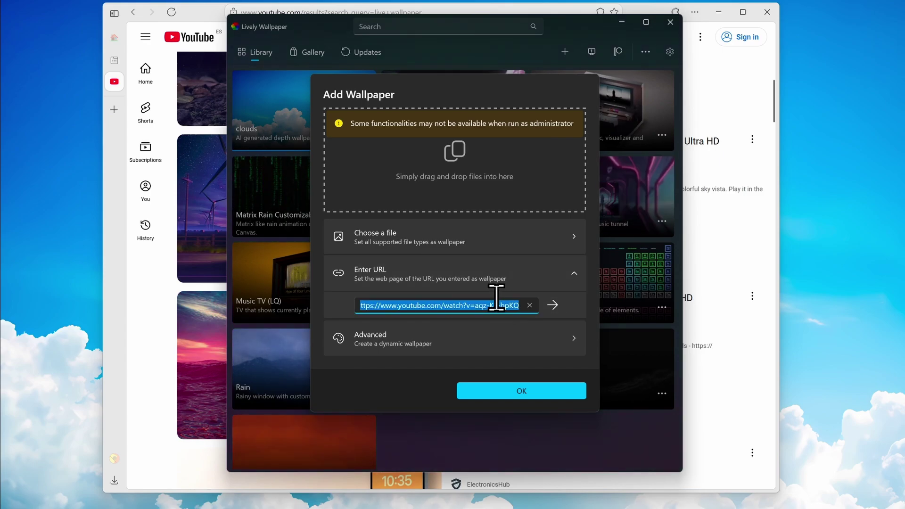
key(ctrl+v)
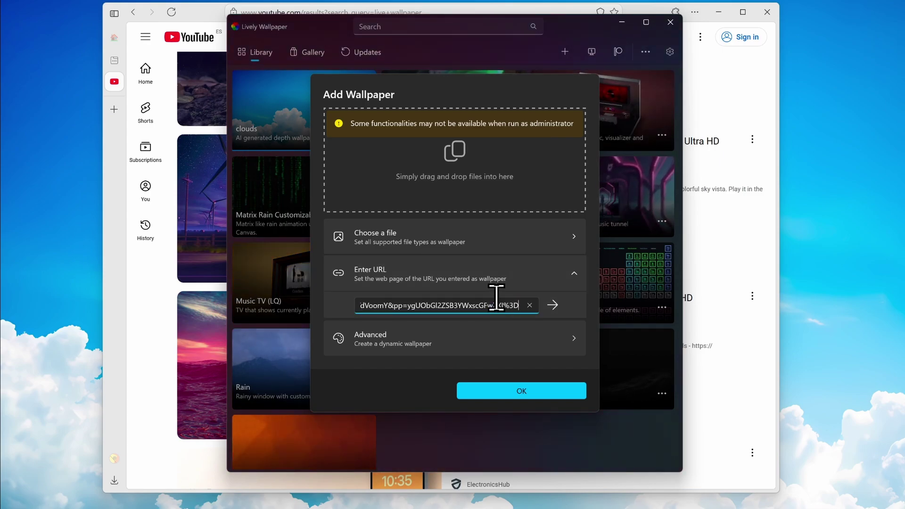
click(552, 305)
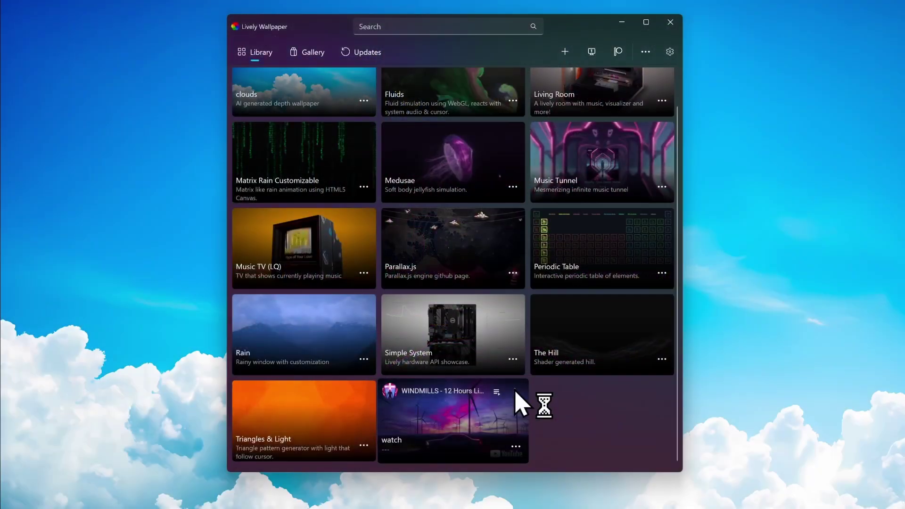
click(516, 447)
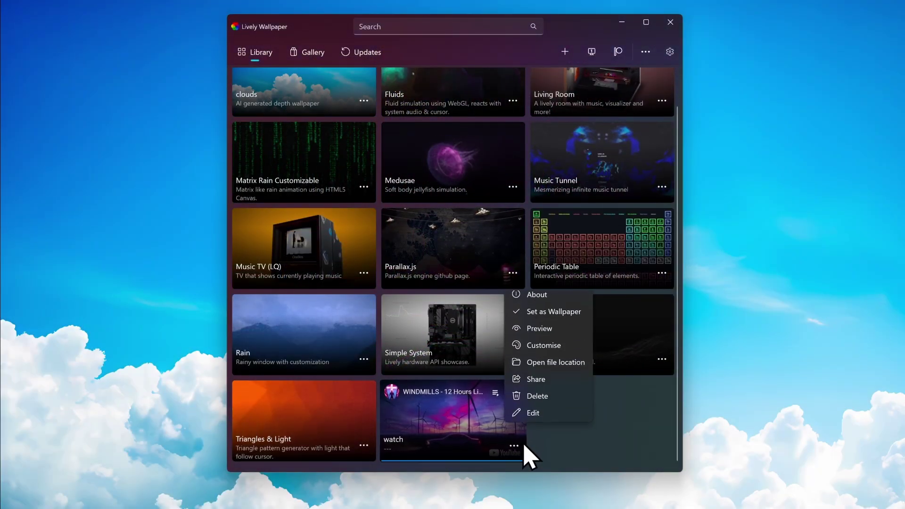
click(549, 335)
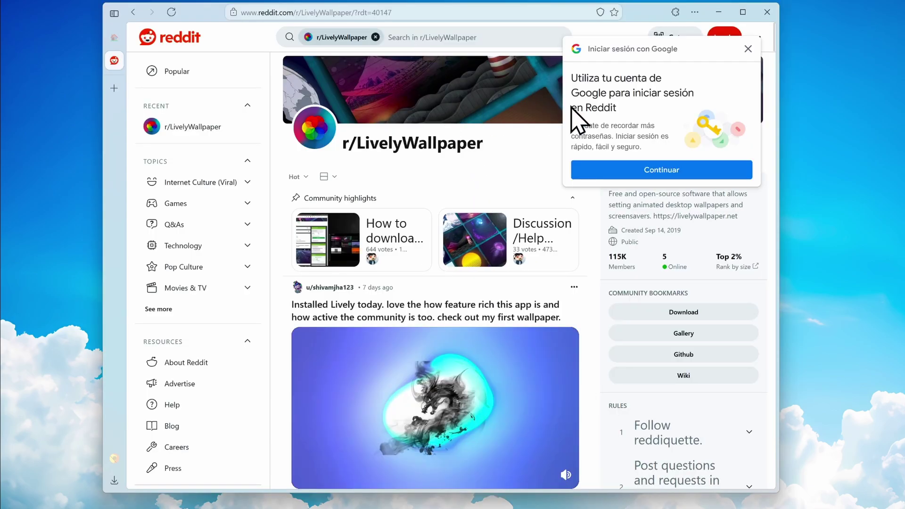
Dismiss the Google sign-in prompt, browse the wallpapers shared on r/LivelyWallpaper, and minimise the browser
click(747, 49)
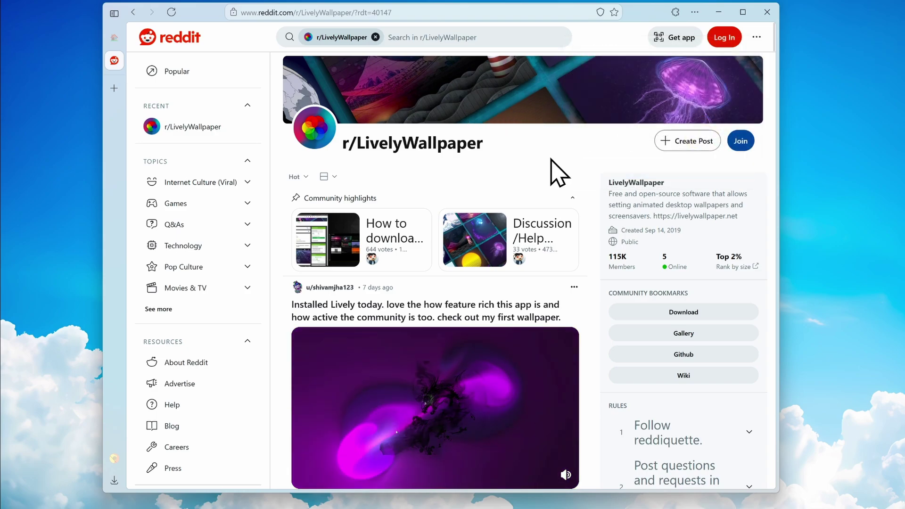
scroll(561, 172, down, 10)
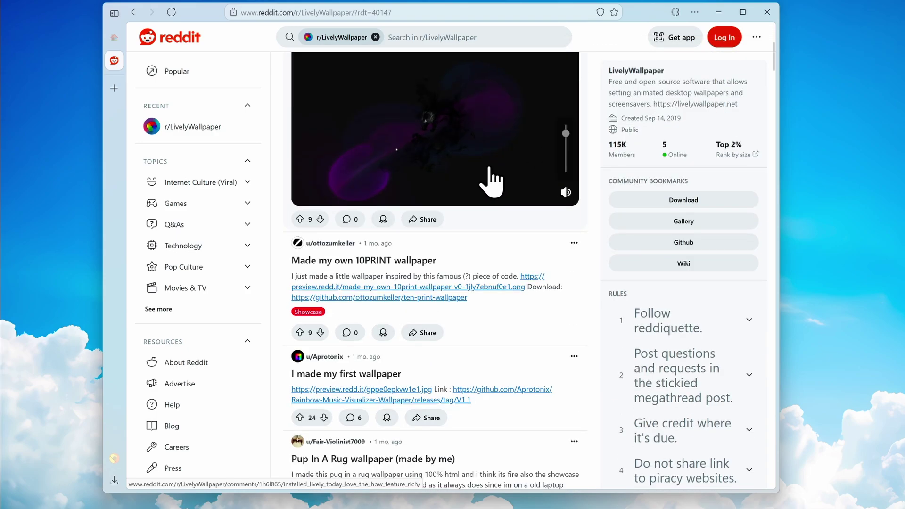
scroll(509, 156, down, 3)
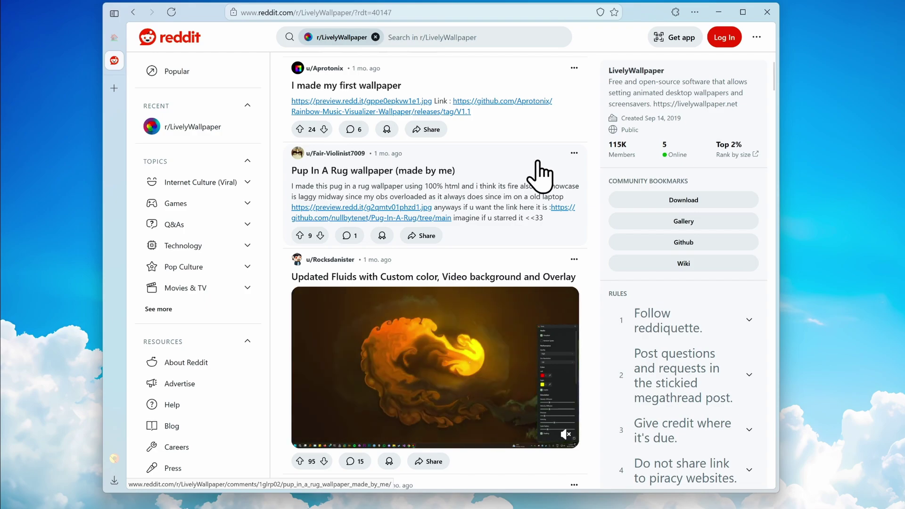
scroll(540, 176, down, 1)
scroll(539, 175, down, 7)
click(718, 12)
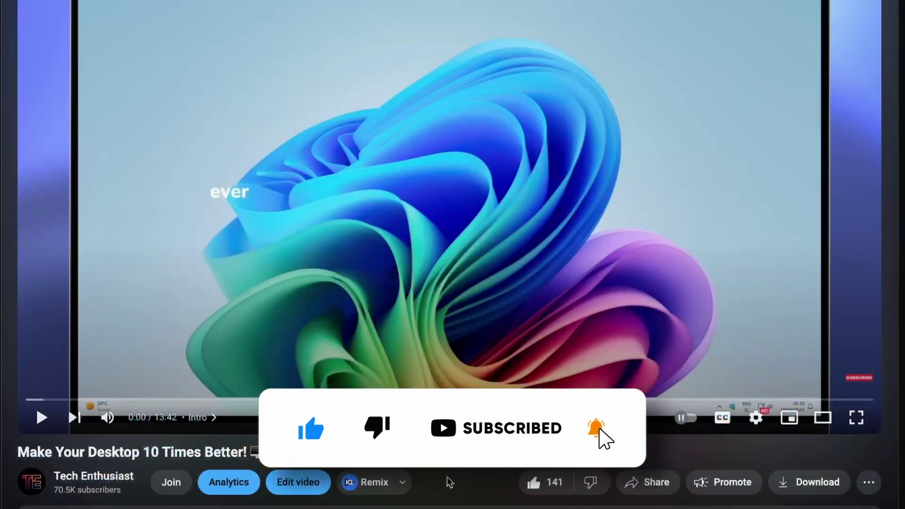
Open the Tech Enthusiast channel's membership offer on YouTube and review the Supporter perks
click(179, 491)
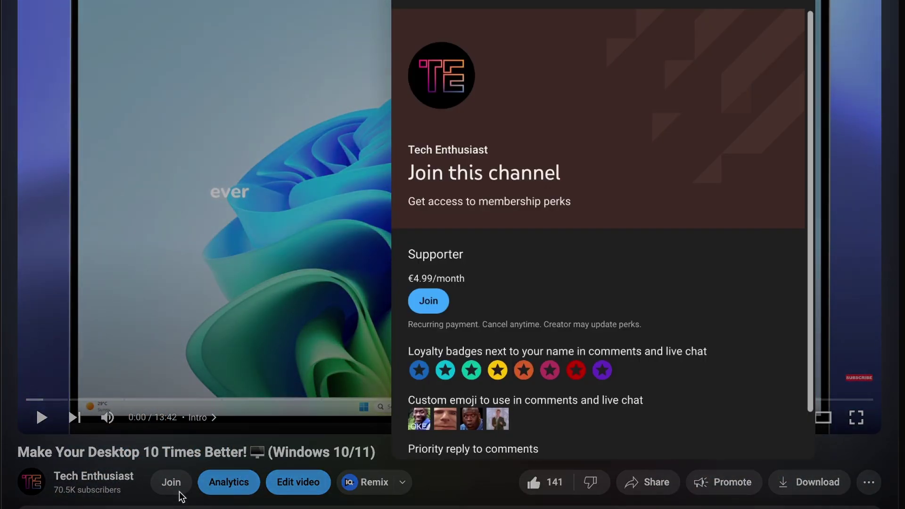
scroll(480, 235, down, 1)
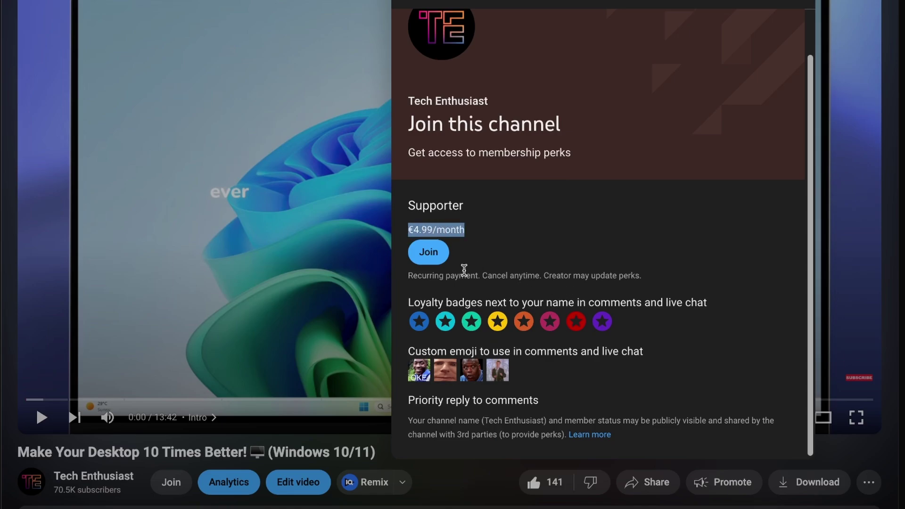